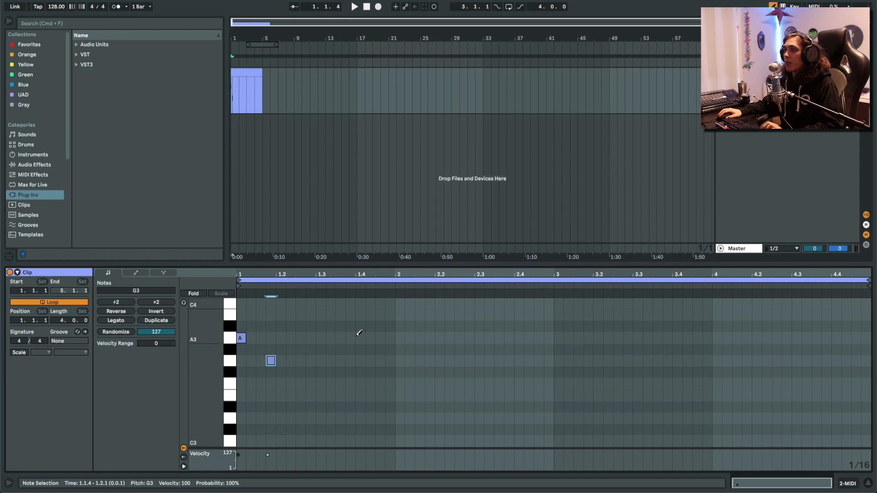
Draw freehand runs of sixteenth notes between C3 and B3 across the four-bar MIDI clip.
{"action": "left_click_drag", "start_coordinate": [359, 337], "coordinate": [470, 384]}
{"action": "mouse_move", "coordinate": [508, 316]}
{"action": "left_mouse_down"}
{"action": "mouse_move", "coordinate": [700, 368]}
{"action": "mouse_move", "coordinate": [797, 315]}
{"action": "left_mouse_up"}
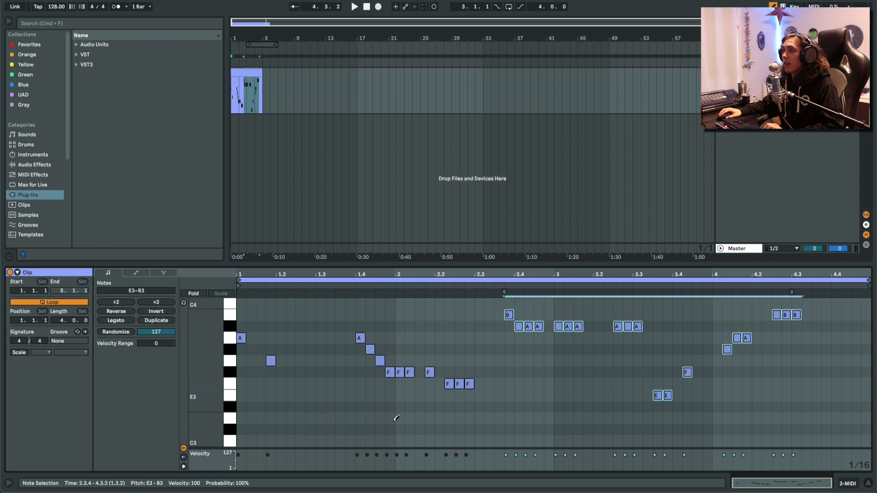
{"action": "mouse_move", "coordinate": [291, 417]}
{"action": "left_mouse_down"}
{"action": "mouse_move", "coordinate": [327, 408]}
{"action": "mouse_move", "coordinate": [376, 417]}
{"action": "left_mouse_up"}
{"action": "mouse_move", "coordinate": [312, 417]}
{"action": "left_mouse_down"}
{"action": "mouse_move", "coordinate": [321, 397]}
{"action": "mouse_move", "coordinate": [351, 439]}
{"action": "mouse_move", "coordinate": [430, 396]}
{"action": "mouse_move", "coordinate": [632, 406]}
{"action": "left_mouse_up"}
Duplicate the MIDI clip to bar 5 and colour the copy green.
{"action": "left_click", "coordinate": [245, 74]}
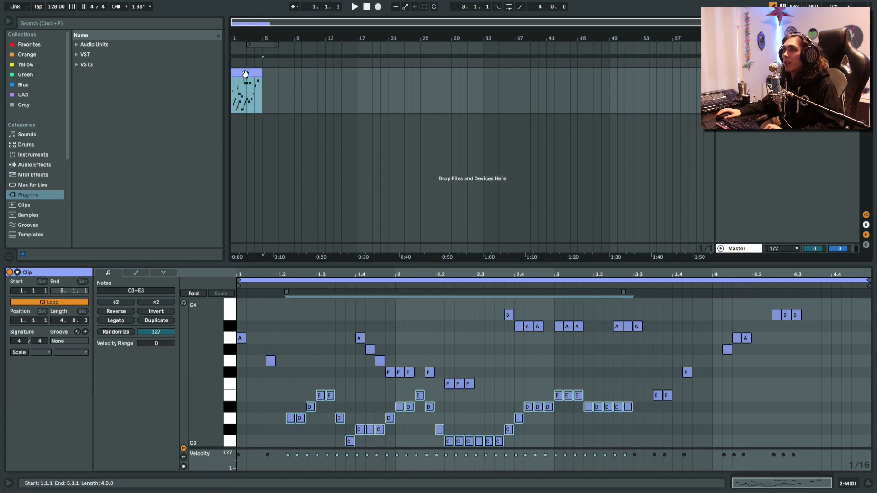
{"action": "key", "text": "super+d"}
{"action": "right_click", "coordinate": [267, 72]}
{"action": "left_click", "coordinate": [296, 269]}
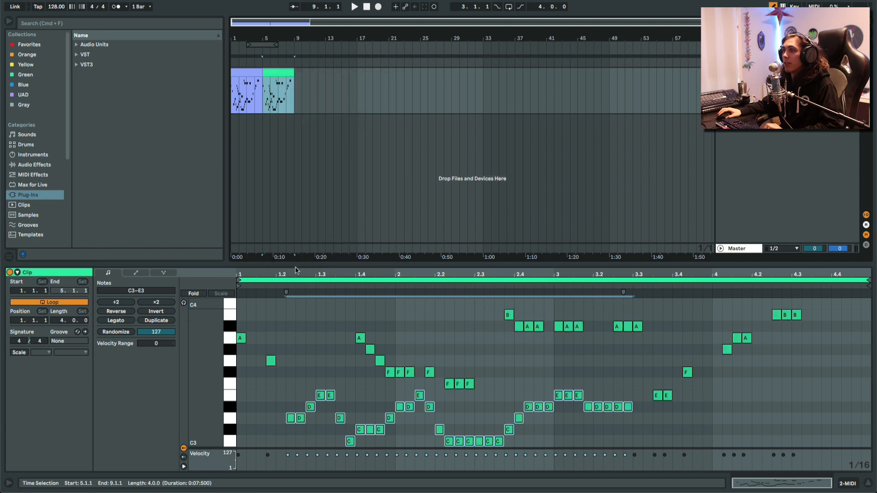
Duplicate the MIDI track with both clips, and colour the new track's second clip dark blue and its first clip yellow.
{"action": "left_click", "coordinate": [249, 69]}
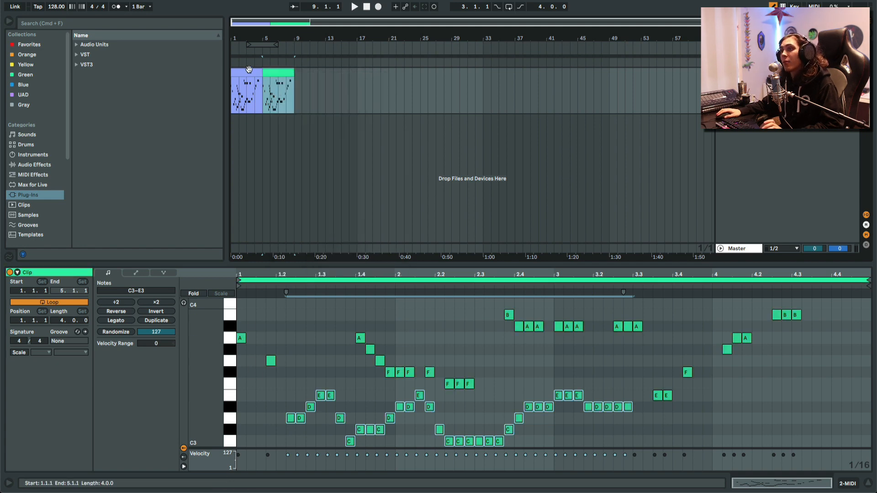
{"action": "left_click", "coordinate": [249, 69], "text": "shift"}
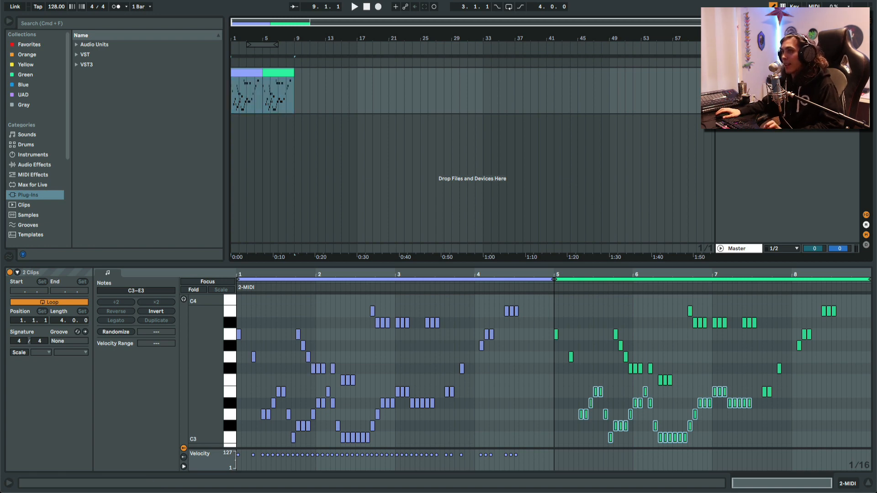
{"action": "key", "text": "super+d"}
{"action": "right_click", "coordinate": [283, 123]}
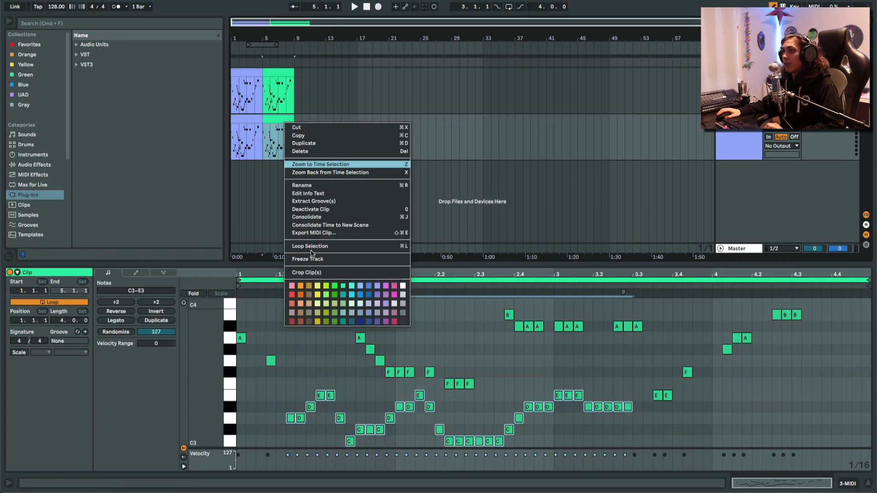
{"action": "left_click", "coordinate": [351, 321]}
{"action": "right_click", "coordinate": [247, 121]}
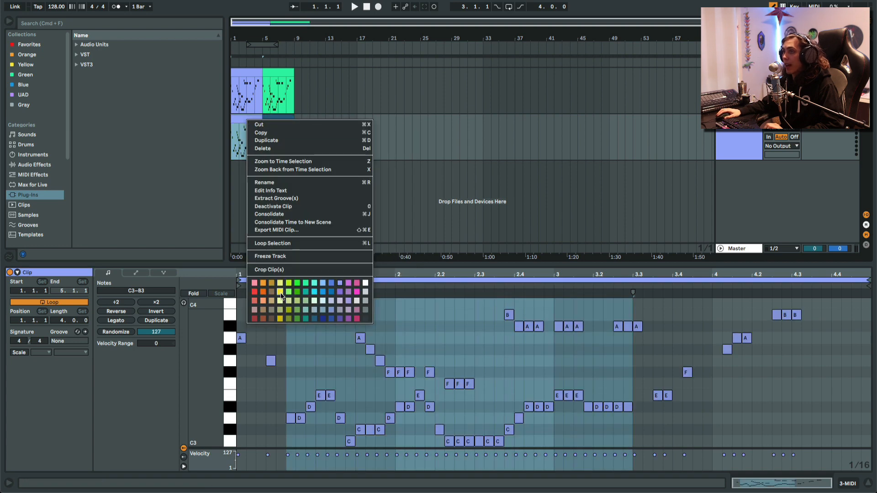
{"action": "left_click", "coordinate": [280, 292]}
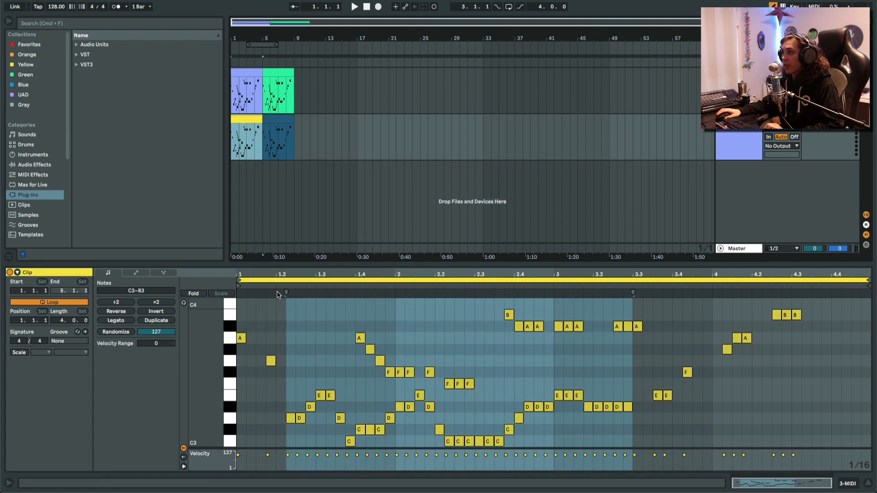
Select all four clips for multi-clip note editing and bring the yellow clip's notes into focus.
{"action": "left_click", "coordinate": [277, 72], "text": "shift"}
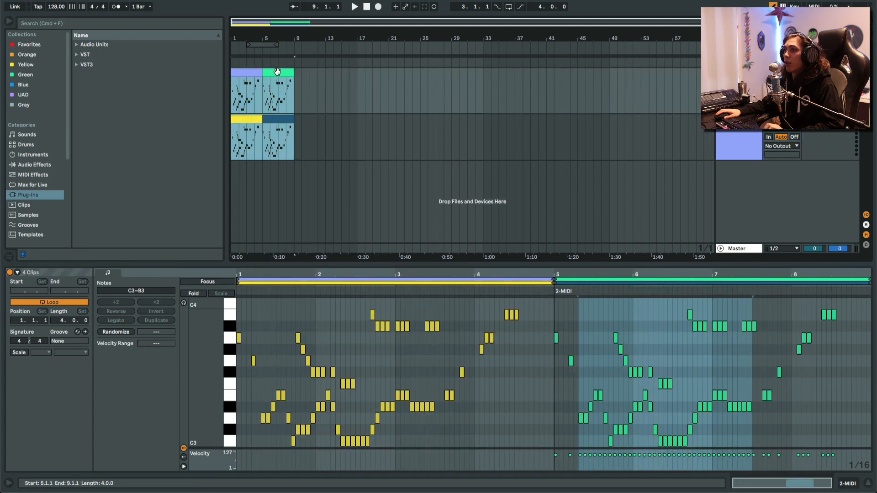
{"action": "left_click", "coordinate": [289, 282]}
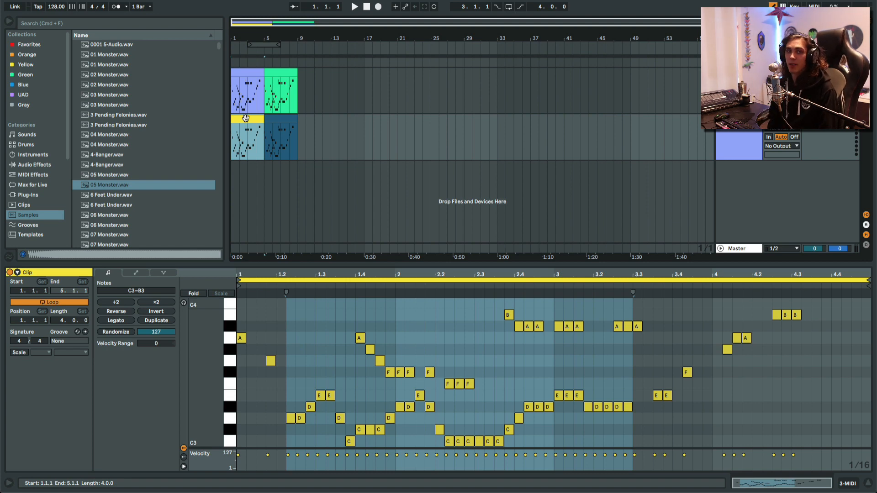
{"action": "left_click_drag", "start_coordinate": [262, 264], "coordinate": [263, 268]}
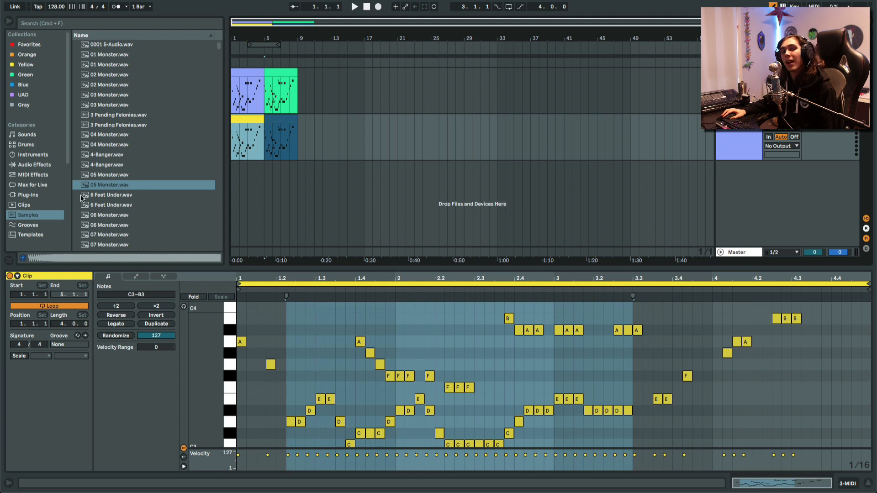
Browse the devices in the Drive & Color and Pitch & Modulation audio effect folders.
{"action": "left_click", "coordinate": [34, 165]}
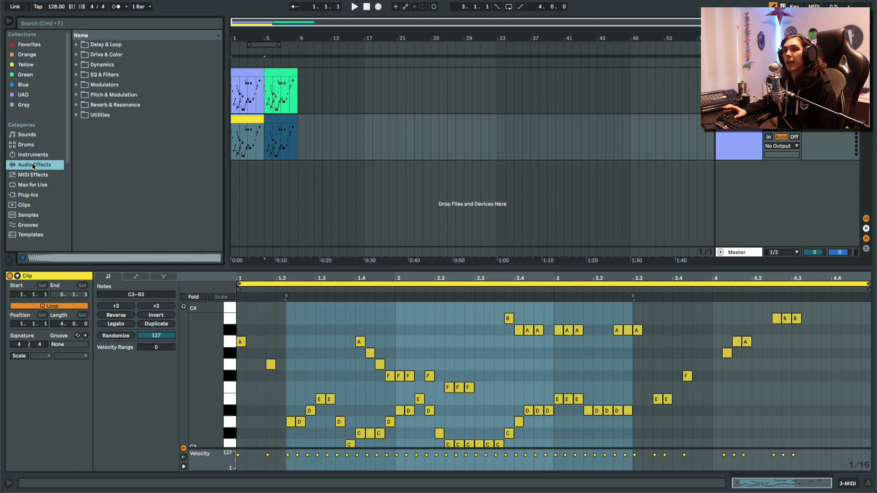
{"action": "left_click", "coordinate": [76, 54]}
{"action": "left_click", "coordinate": [76, 55]}
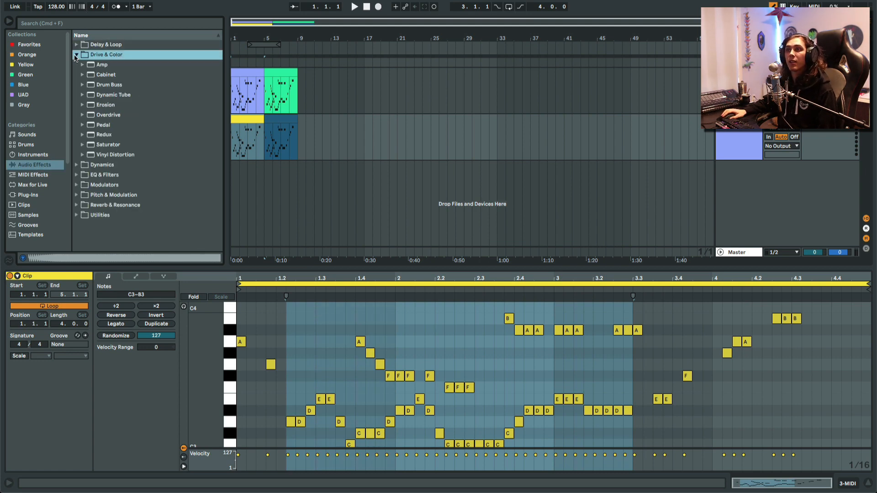
{"action": "left_click", "coordinate": [76, 54]}
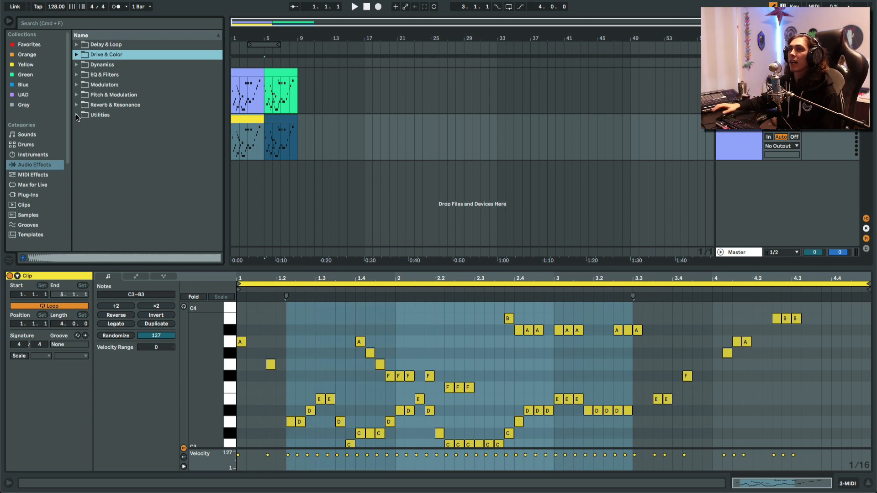
{"action": "left_click", "coordinate": [76, 95]}
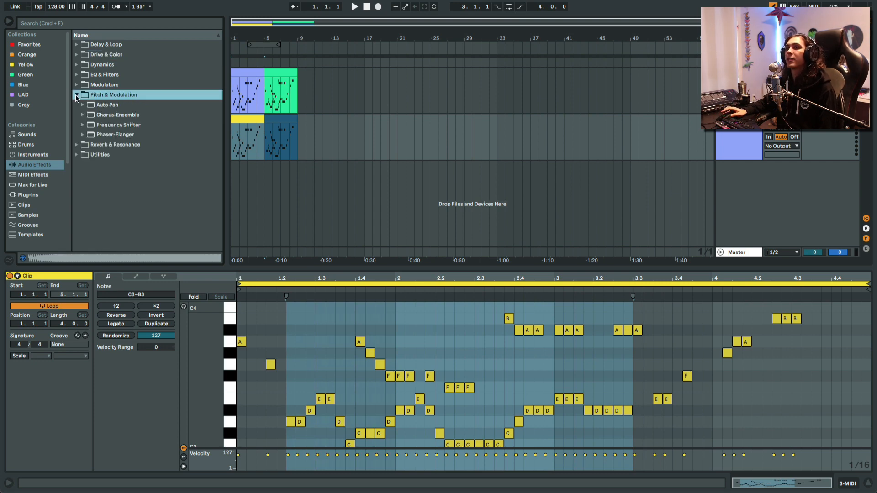
{"action": "left_click", "coordinate": [77, 95]}
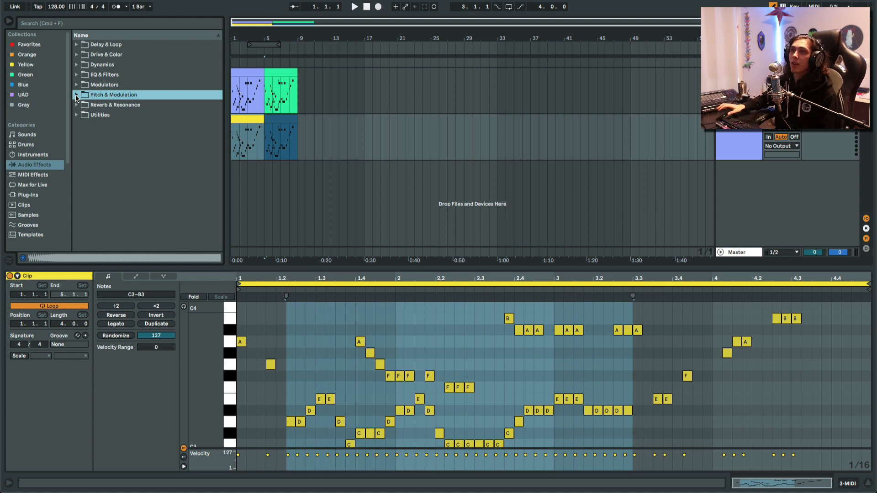
Load the LFO modulator onto the second MIDI track and map it to Track Volume.
{"action": "left_click", "coordinate": [83, 86]}
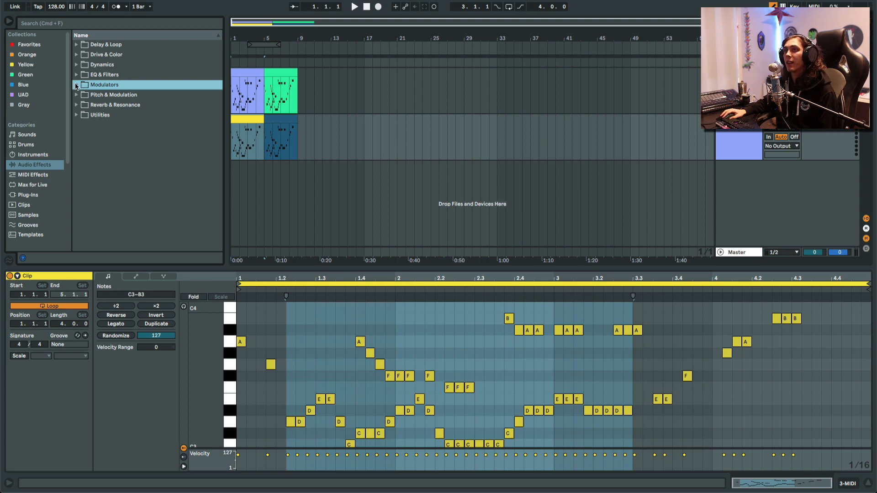
{"action": "left_click", "coordinate": [77, 85]}
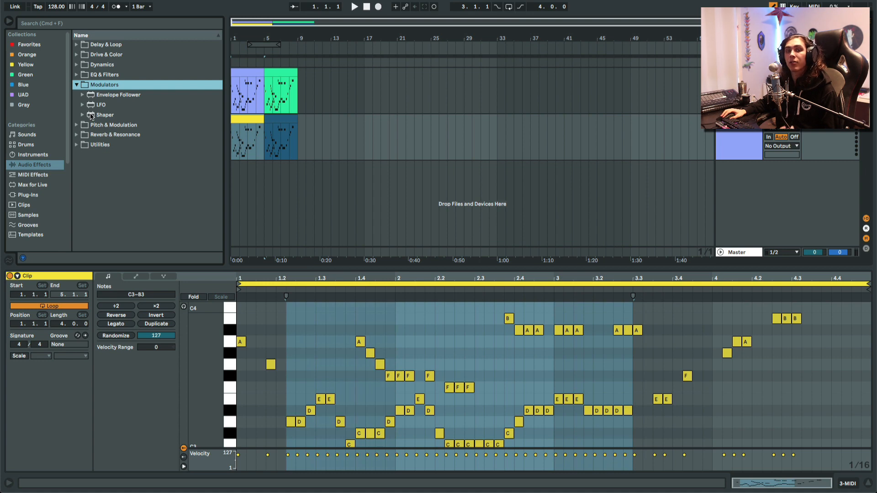
{"action": "left_click", "coordinate": [94, 106]}
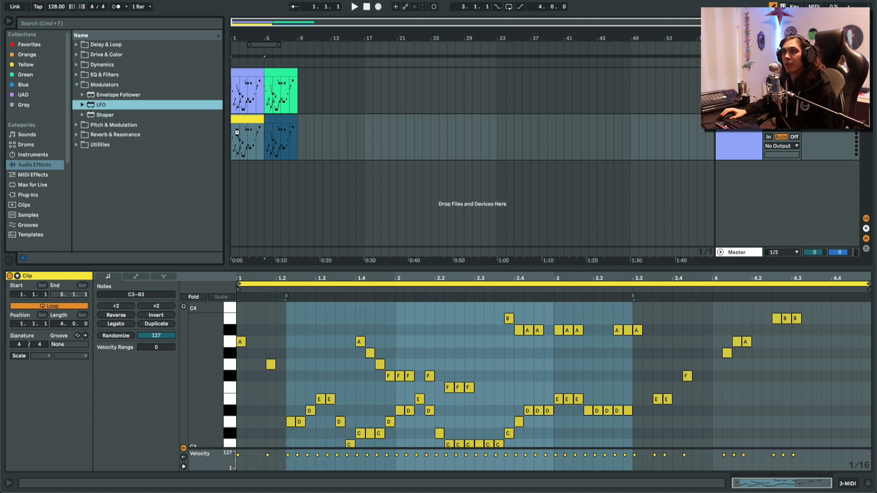
{"action": "key", "text": "Return"}
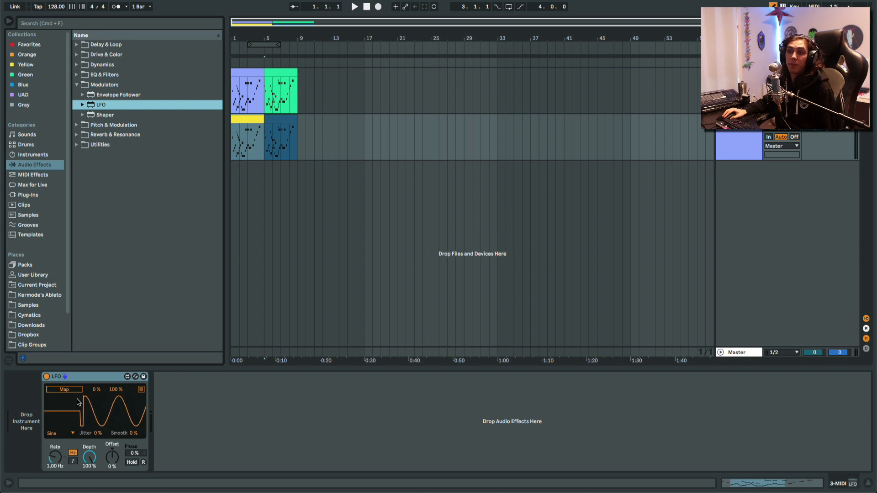
{"action": "left_click", "coordinate": [64, 389]}
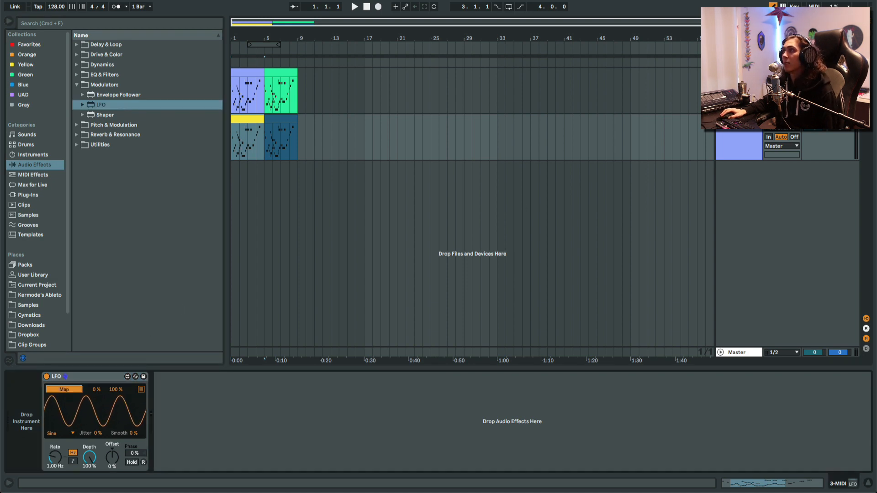
{"action": "left_click", "coordinate": [815, 128]}
Add the Envelope Follower and Shaper modulators after the LFO in the device chain.
{"action": "left_click_drag", "start_coordinate": [131, 95], "coordinate": [255, 413]}
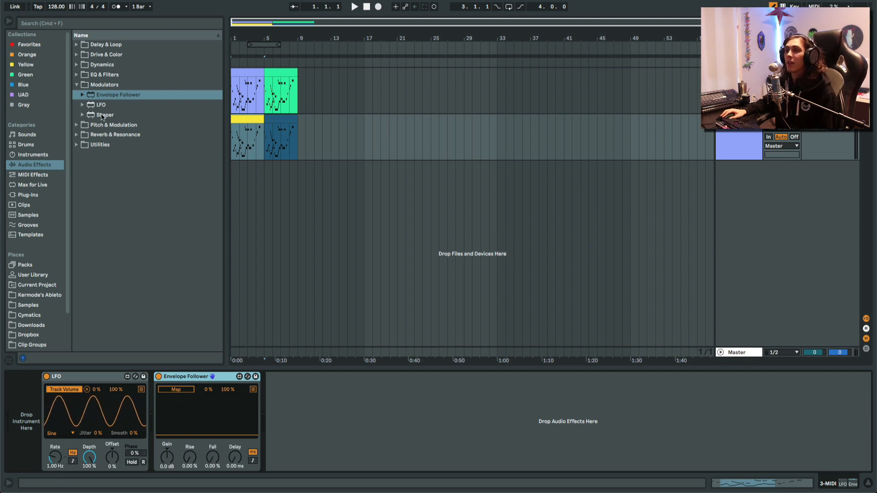
{"action": "left_click_drag", "start_coordinate": [101, 117], "coordinate": [336, 402]}
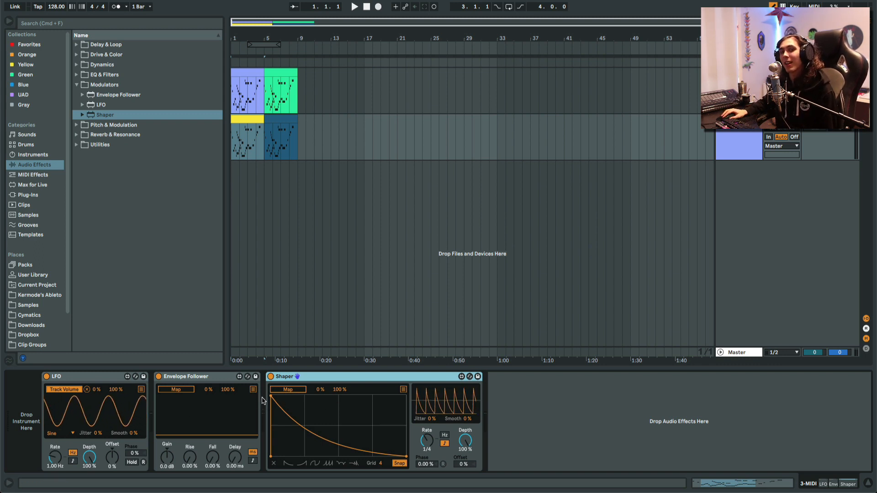
Reshape the Shaper's curve with extra breakpoints and map the Shaper to the track's Speaker On control.
{"action": "left_click_drag", "start_coordinate": [272, 398], "coordinate": [324, 450]}
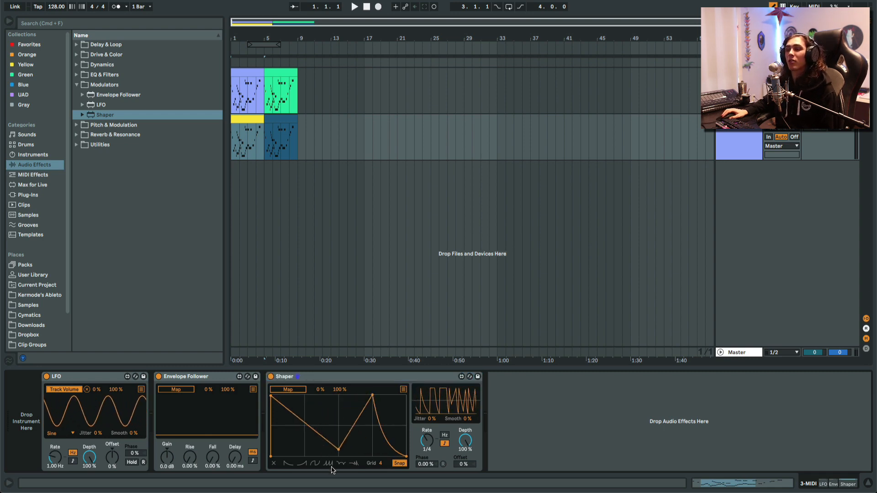
{"action": "left_click", "coordinate": [287, 390]}
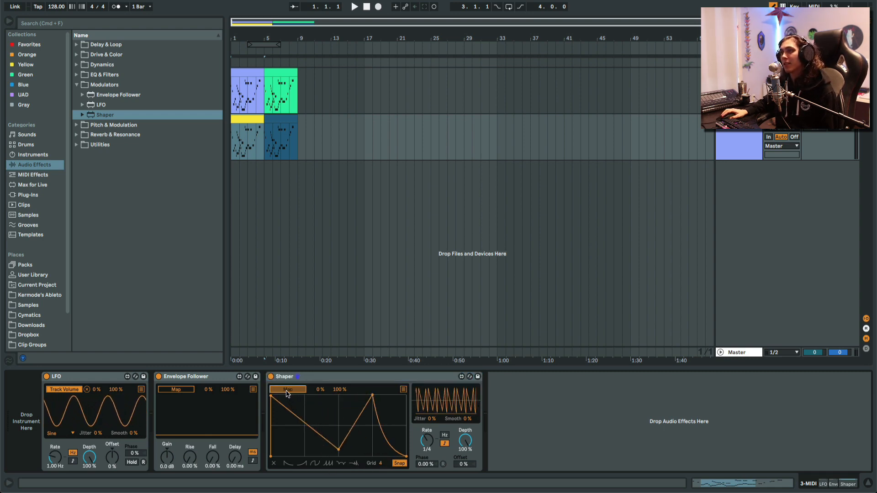
{"action": "left_click", "coordinate": [814, 119]}
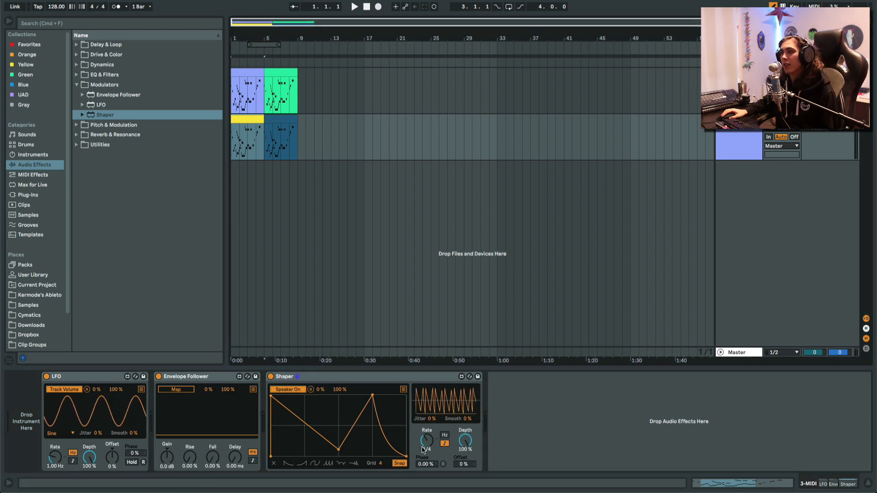
{"action": "left_click_drag", "start_coordinate": [309, 428], "coordinate": [303, 436]}
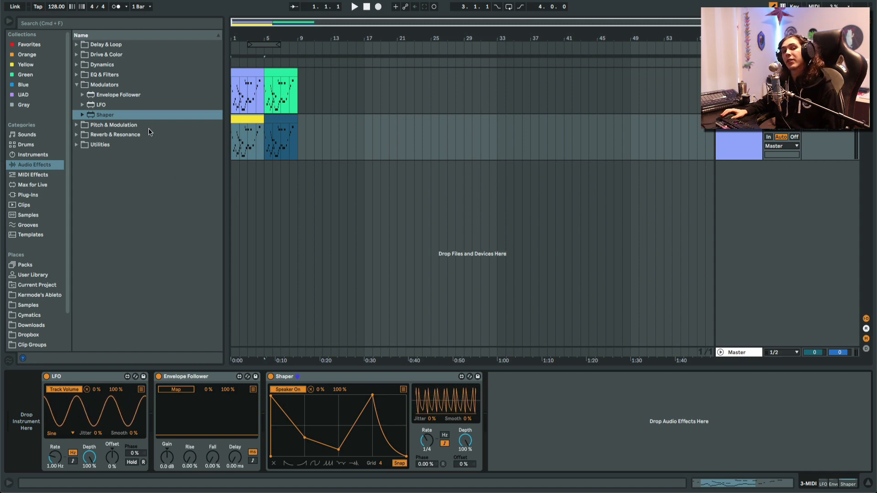
Collapse the Modulators folder and show the Templates category in the browser.
{"action": "left_click", "coordinate": [78, 86]}
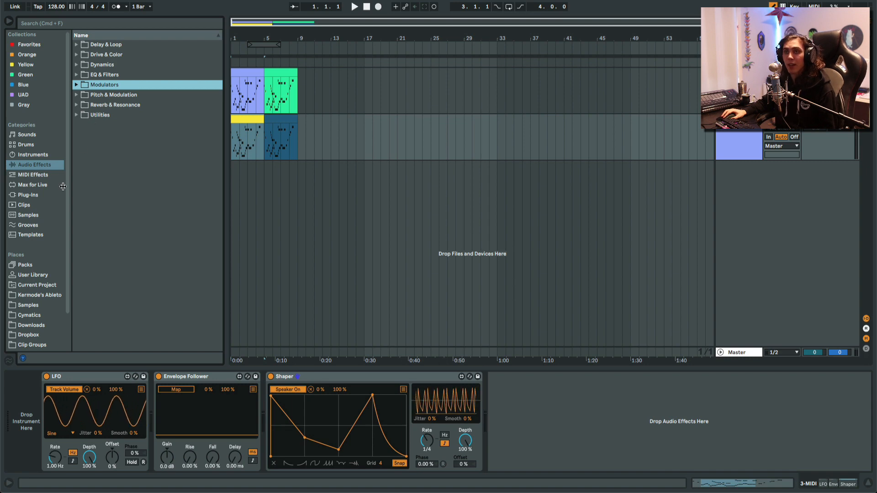
{"action": "left_click", "coordinate": [29, 235]}
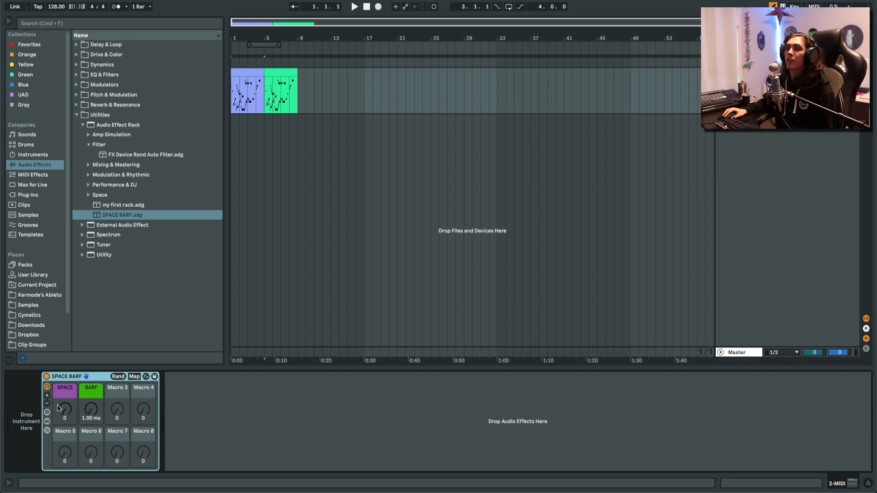
Expand the SPACE BARF rack to 16 macro controls.
{"action": "left_click", "coordinate": [46, 396]}
{"action": "left_click", "coordinate": [46, 396]}
{"action": "left_click", "coordinate": [46, 396]}
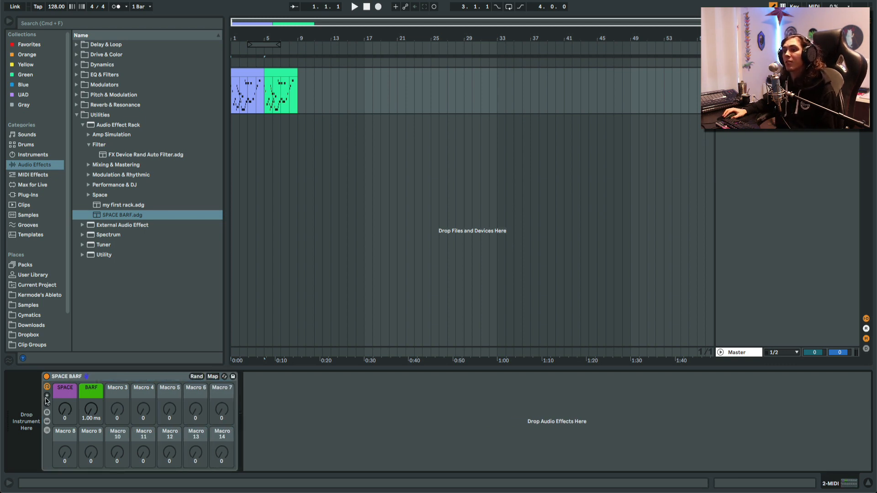
{"action": "left_click", "coordinate": [46, 396]}
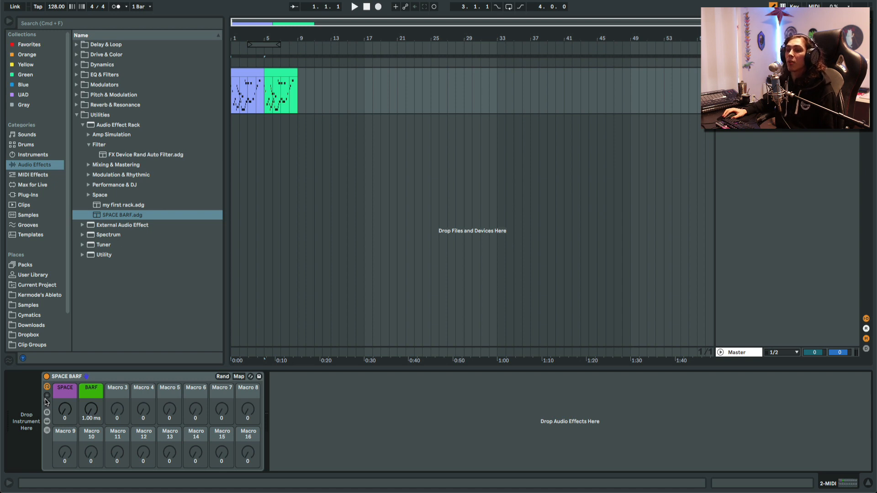
Reduce the rack's macro controls to a single one and add one back, leaving SPACE and BARF.
{"action": "left_click", "coordinate": [46, 405]}
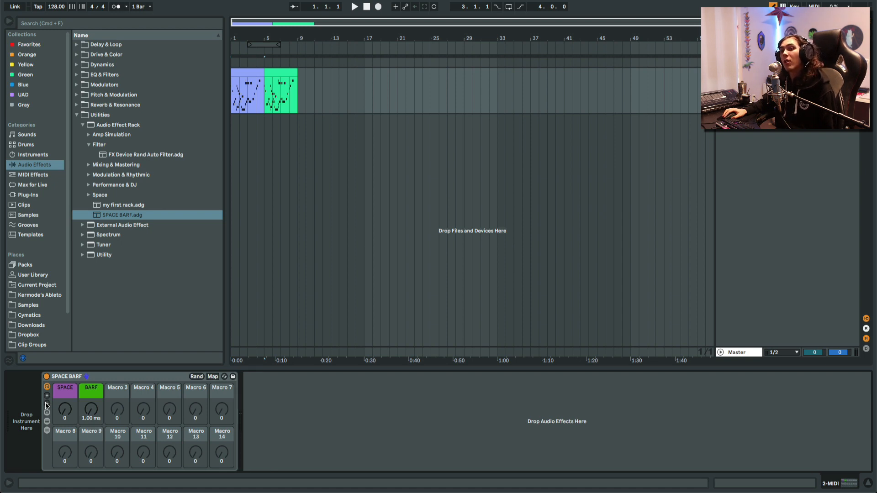
{"action": "left_click", "coordinate": [46, 405]}
{"action": "left_click", "coordinate": [46, 405]}
{"action": "left_click", "coordinate": [46, 405]}
{"action": "left_click", "coordinate": [46, 405]}
{"action": "left_click", "coordinate": [47, 404]}
{"action": "left_click", "coordinate": [46, 405]}
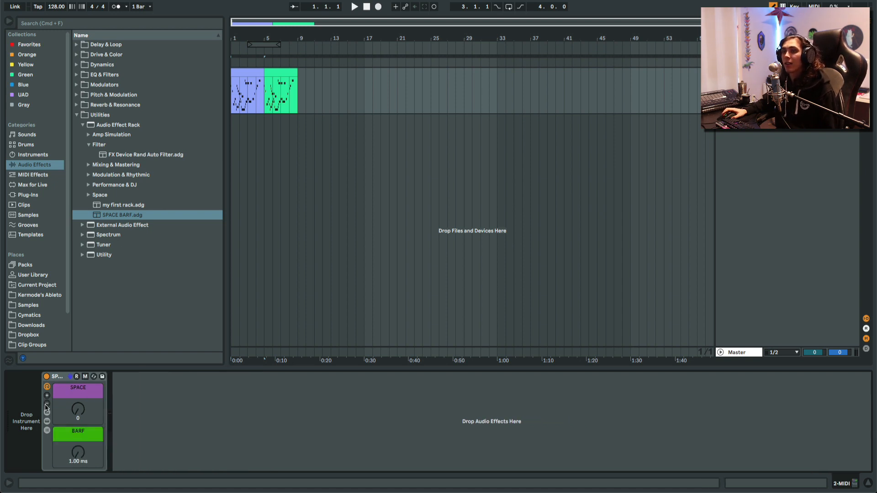
{"action": "left_click", "coordinate": [47, 405]}
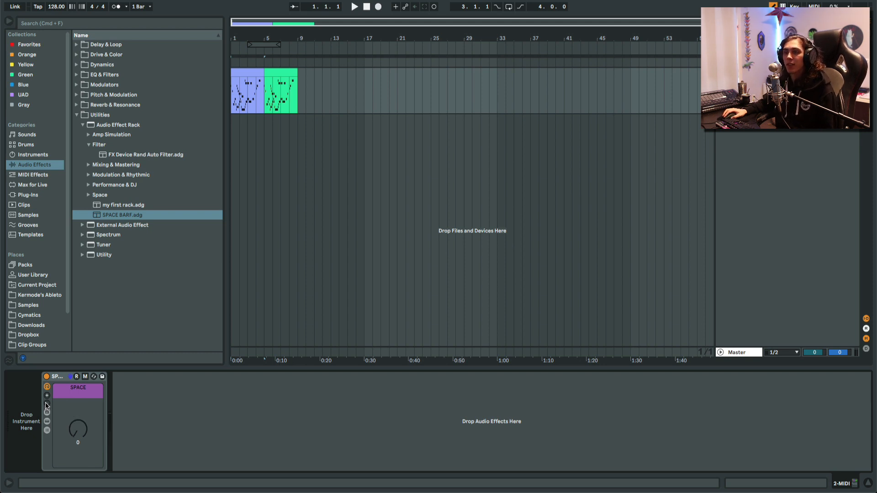
{"action": "left_click", "coordinate": [47, 395]}
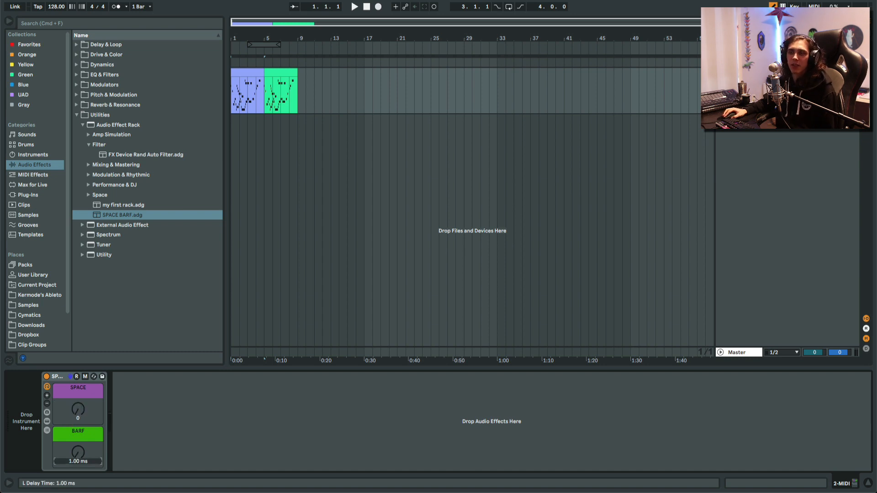
Show the SPACE BARF rack's macro variations and store a variation with SPACE at 59 and BARF at 137 ms.
{"action": "mouse_move", "coordinate": [78, 452]}
{"action": "left_mouse_down"}
{"action": "mouse_move", "coordinate": [78, 434]}
{"action": "mouse_move", "coordinate": [76, 468]}
{"action": "left_mouse_up"}
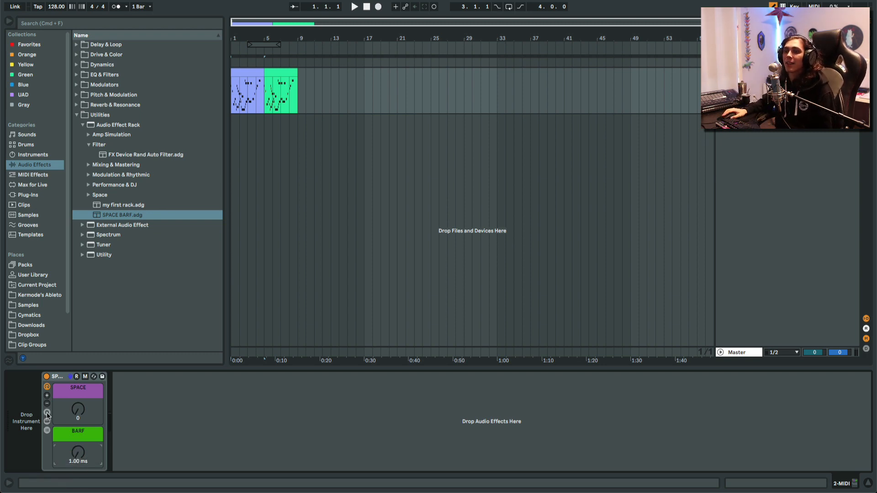
{"action": "left_click", "coordinate": [47, 413]}
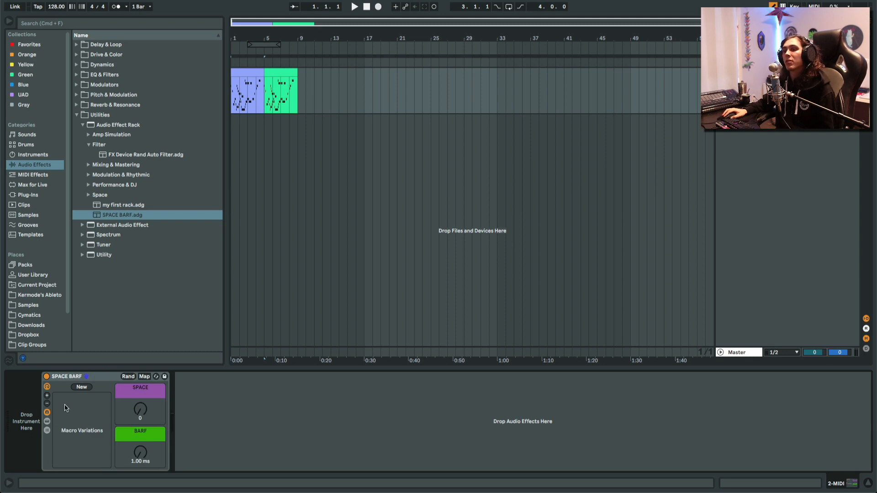
{"action": "left_click_drag", "start_coordinate": [140, 414], "coordinate": [140, 386]}
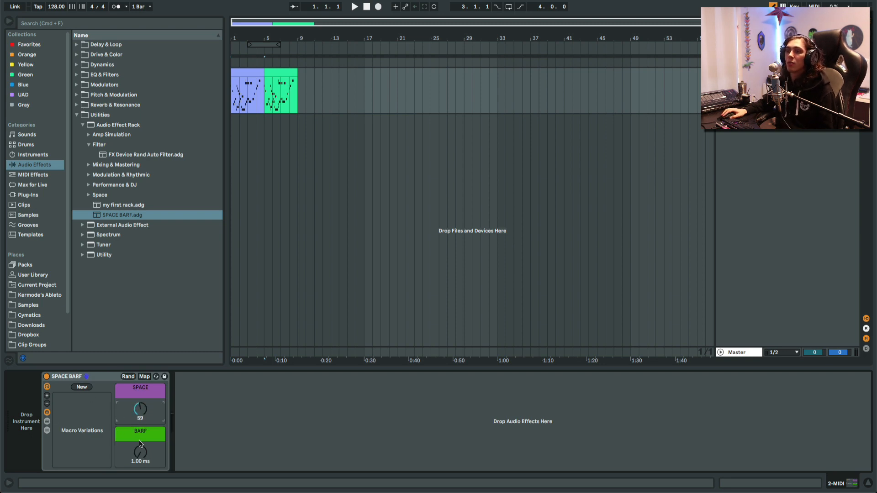
{"action": "left_click_drag", "start_coordinate": [139, 462], "coordinate": [140, 438]}
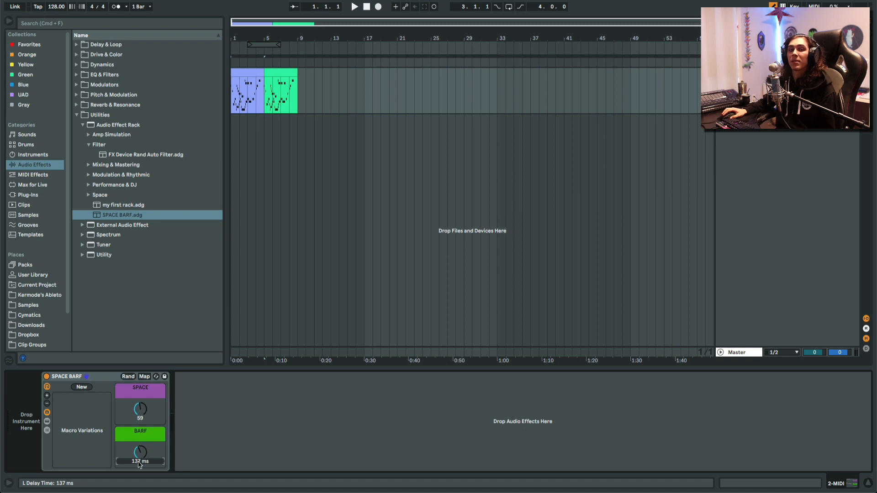
{"action": "left_click", "coordinate": [81, 388]}
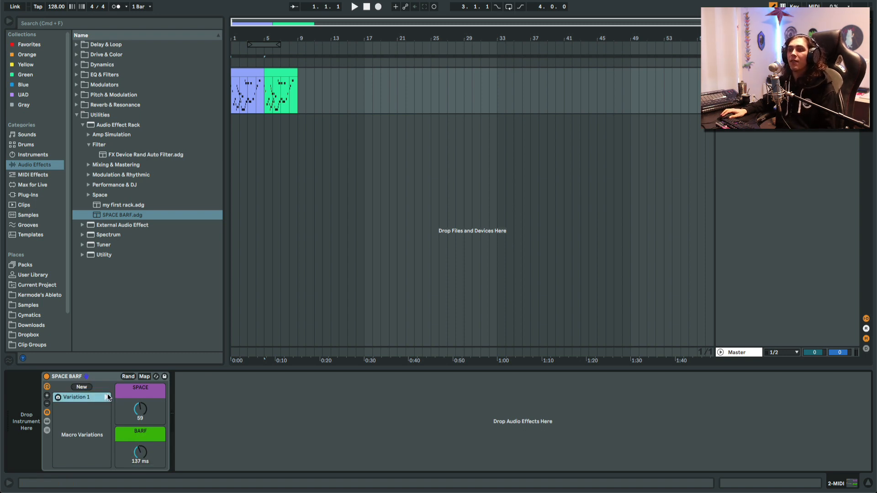
Set SPACE to 24 and BARF to 2.25 s, and store them as a second macro variation.
{"action": "mouse_move", "coordinate": [140, 413]}
{"action": "left_mouse_down"}
{"action": "mouse_move", "coordinate": [144, 458]}
{"action": "mouse_move", "coordinate": [145, 420]}
{"action": "left_mouse_up"}
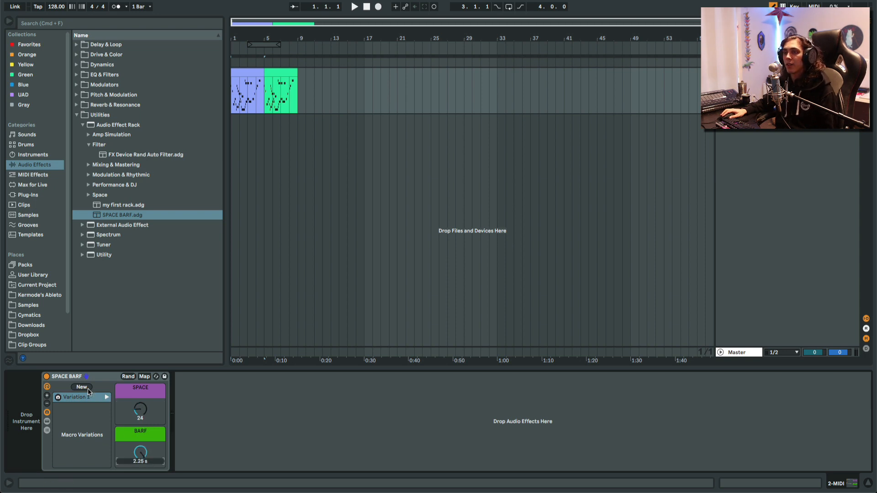
{"action": "left_click", "coordinate": [83, 387]}
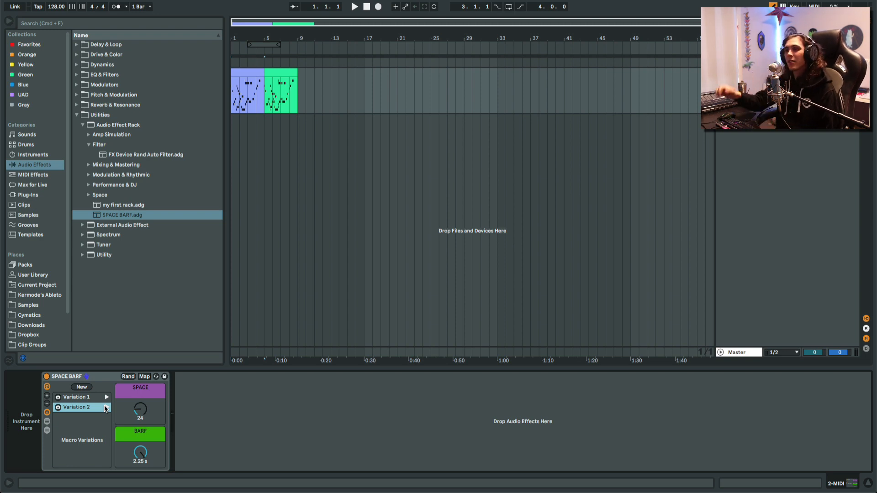
Randomize the rack's macro values five times in a row.
{"action": "left_click", "coordinate": [127, 377]}
{"action": "left_click", "coordinate": [127, 377]}
{"action": "left_click", "coordinate": [126, 378]}
{"action": "left_click", "coordinate": [125, 378]}
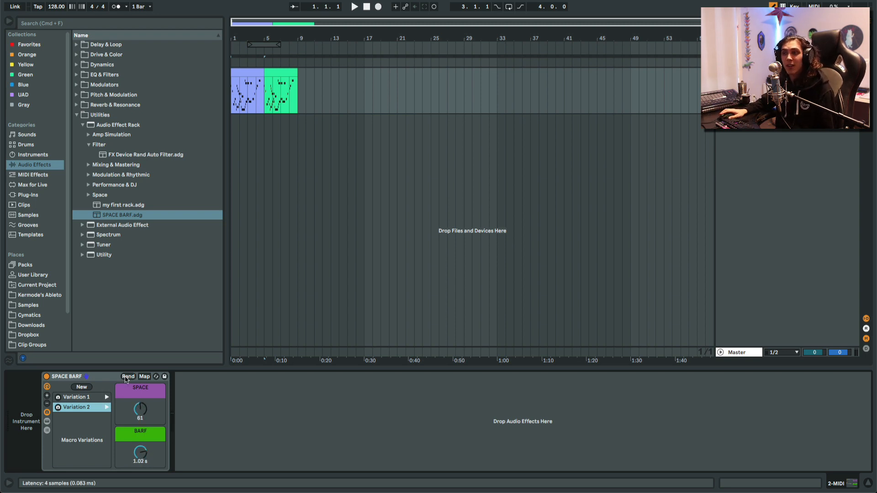
{"action": "left_click", "coordinate": [124, 380]}
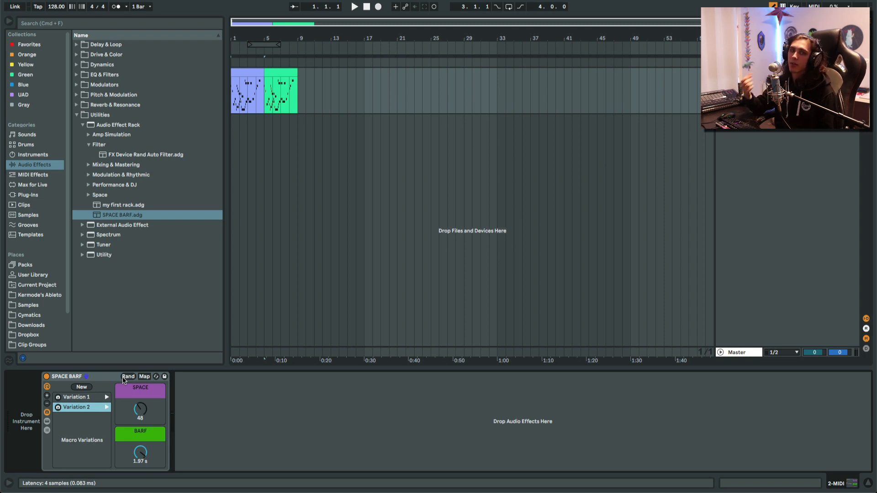
Insert a new MIDI track and loop the four bars from 17.1.1 to 21.1.1.
{"action": "left_click", "coordinate": [298, 216]}
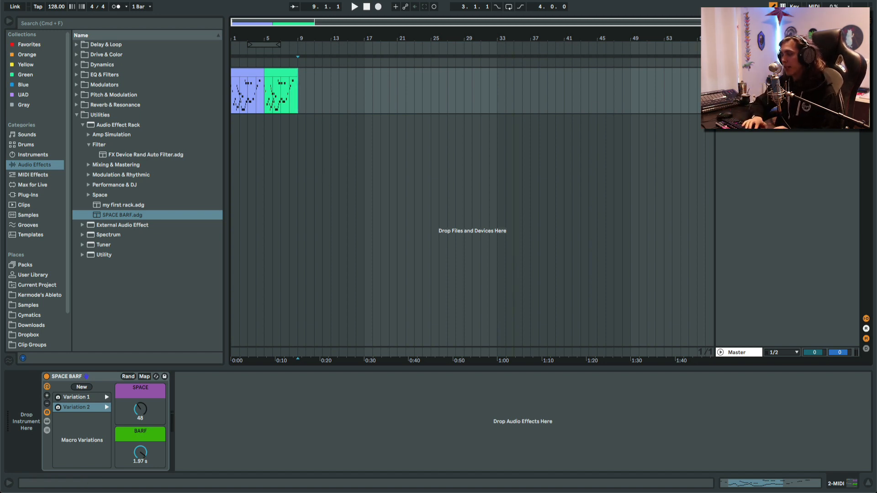
{"action": "key", "text": "super+shift+t"}
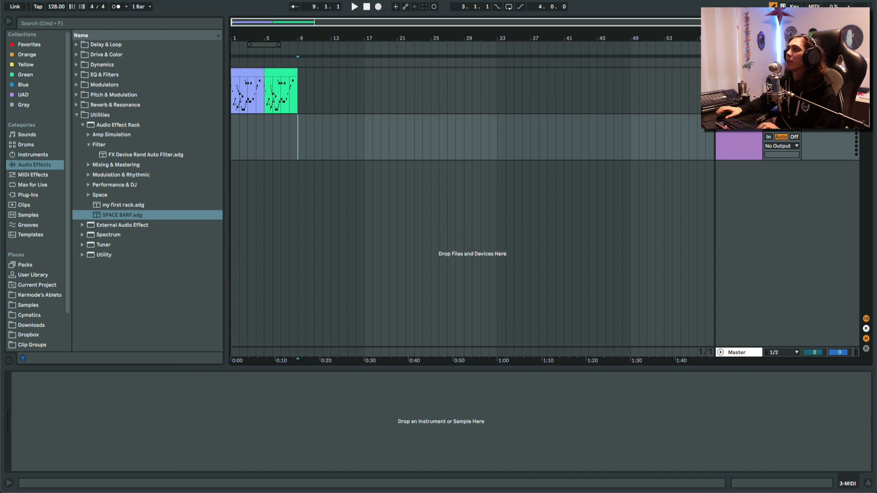
{"action": "left_click_drag", "start_coordinate": [365, 137], "coordinate": [395, 134]}
{"action": "key", "text": "super+l"}
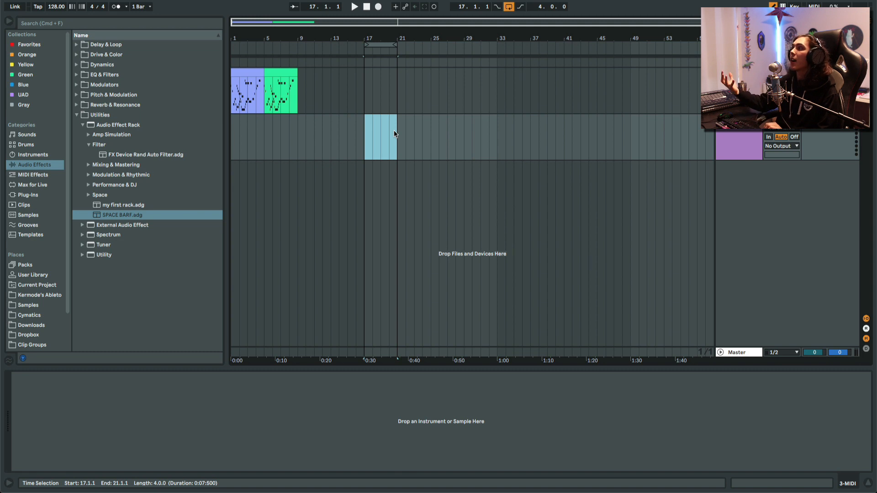
Arm the new MIDI track and record MIDI over several passes of the loop, stopping playback at the end.
{"action": "left_click", "coordinate": [844, 118]}
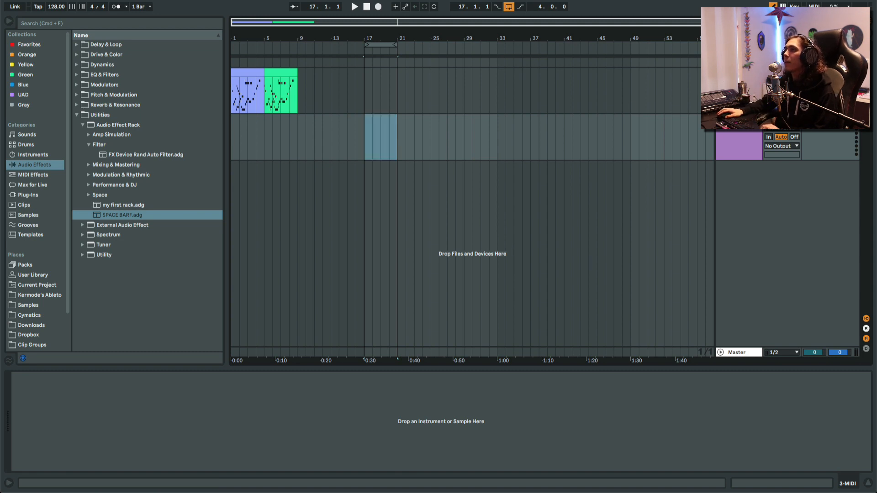
{"action": "left_click", "coordinate": [378, 7]}
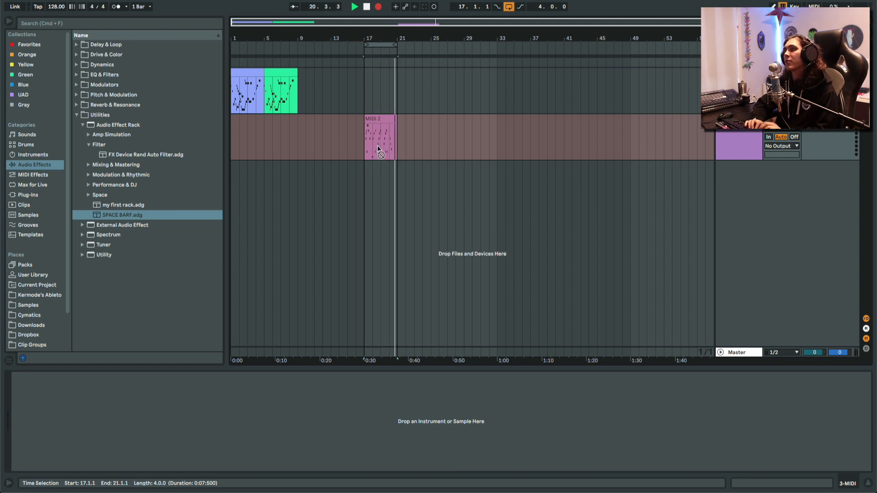
{"action": "key", "text": "space"}
Open the recorded MIDI clip's notes and show the track's take lanes.
{"action": "left_click", "coordinate": [377, 144]}
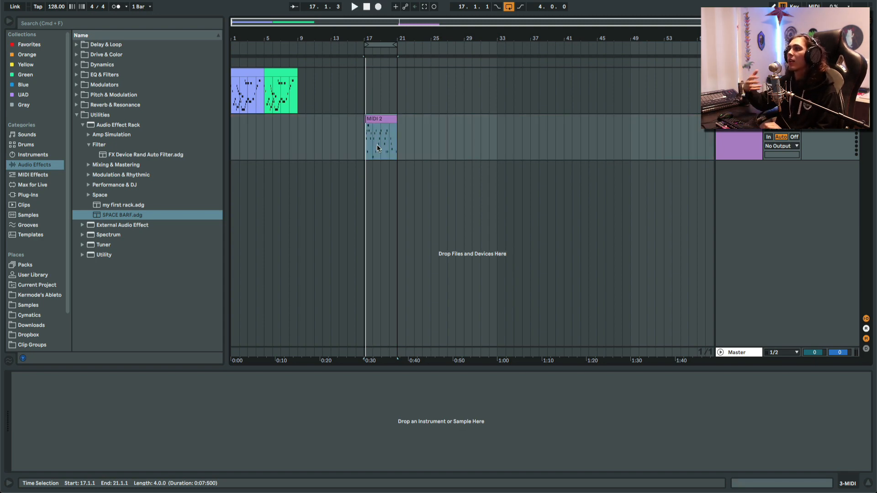
{"action": "double_click", "coordinate": [371, 146]}
{"action": "right_click", "coordinate": [748, 132]}
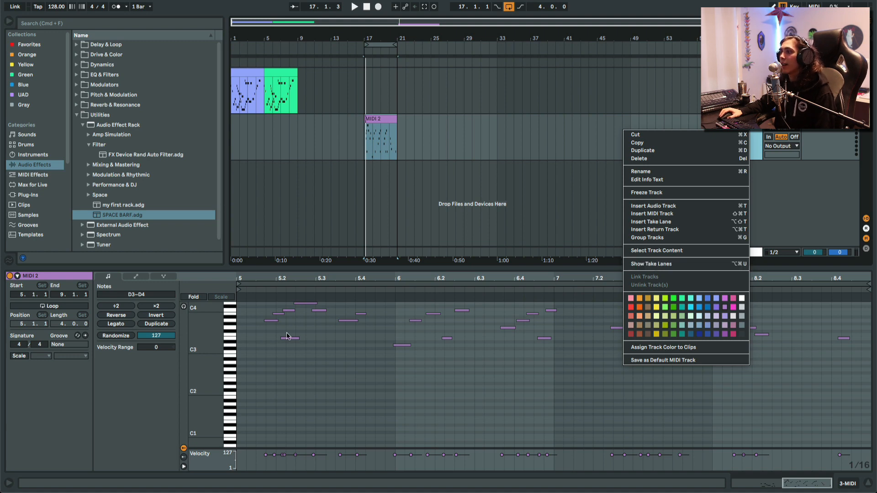
{"action": "left_click", "coordinate": [637, 128]}
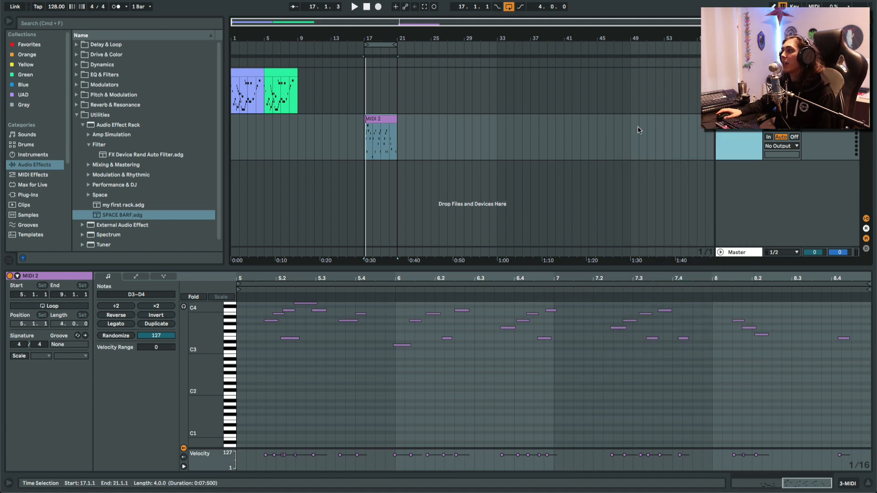
{"action": "right_click", "coordinate": [638, 130]}
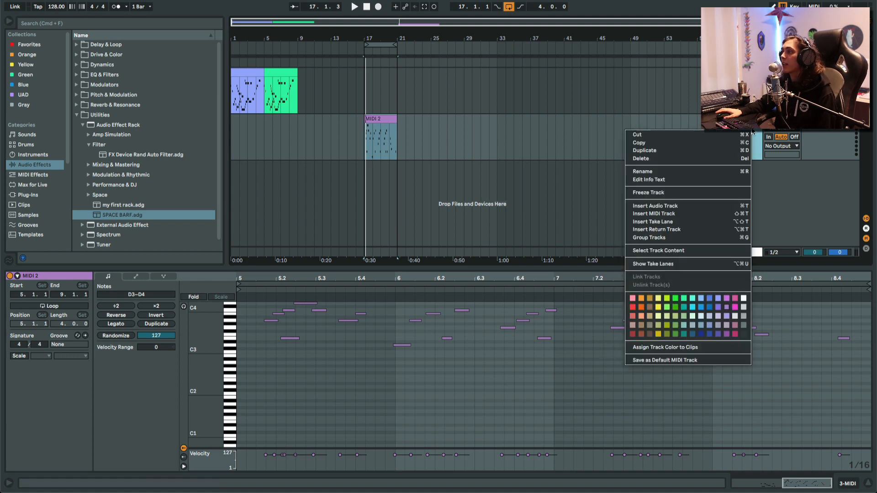
{"action": "left_click", "coordinate": [645, 264]}
Comp the first take lane's section from 19.1.1 to 21.1.1 into the main track.
{"action": "left_click", "coordinate": [377, 163]}
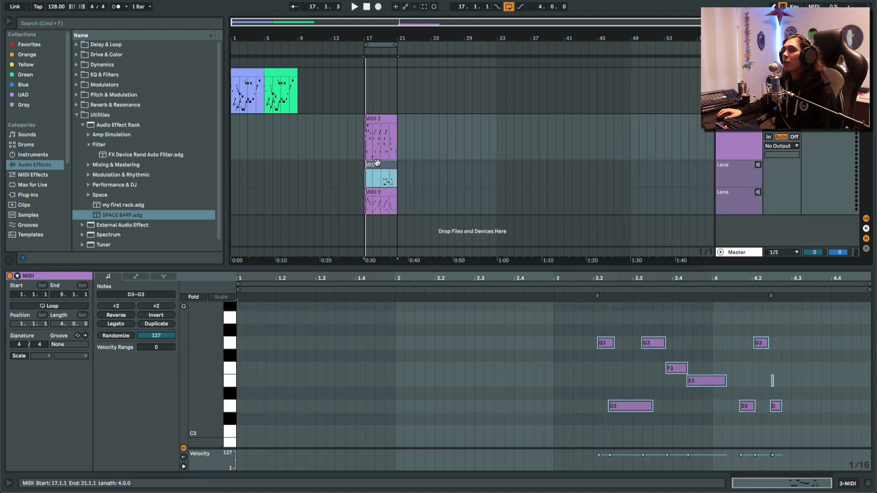
{"action": "mouse_move", "coordinate": [382, 178]}
{"action": "left_mouse_down"}
{"action": "mouse_move", "coordinate": [404, 178]}
{"action": "mouse_move", "coordinate": [396, 179]}
{"action": "left_mouse_up"}
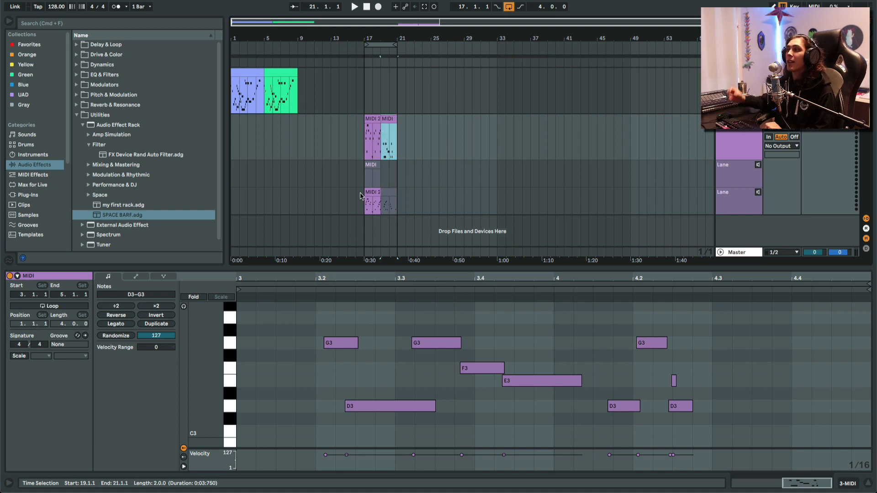